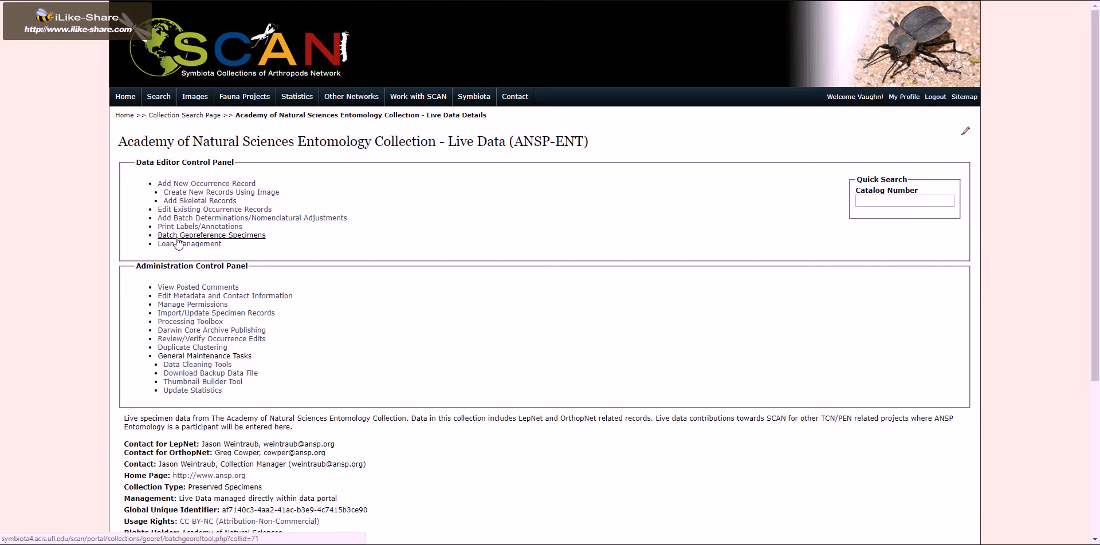
Open the batch georeferencing tool for specimens and generate the locality list for the state of Arizona.
click(178, 238)
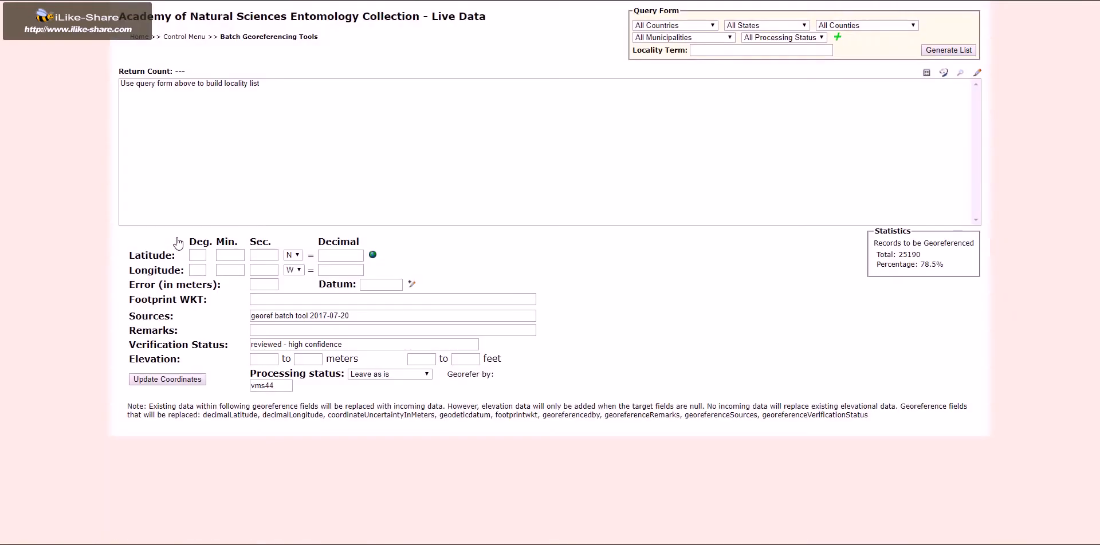
click(756, 25)
click(745, 83)
click(929, 52)
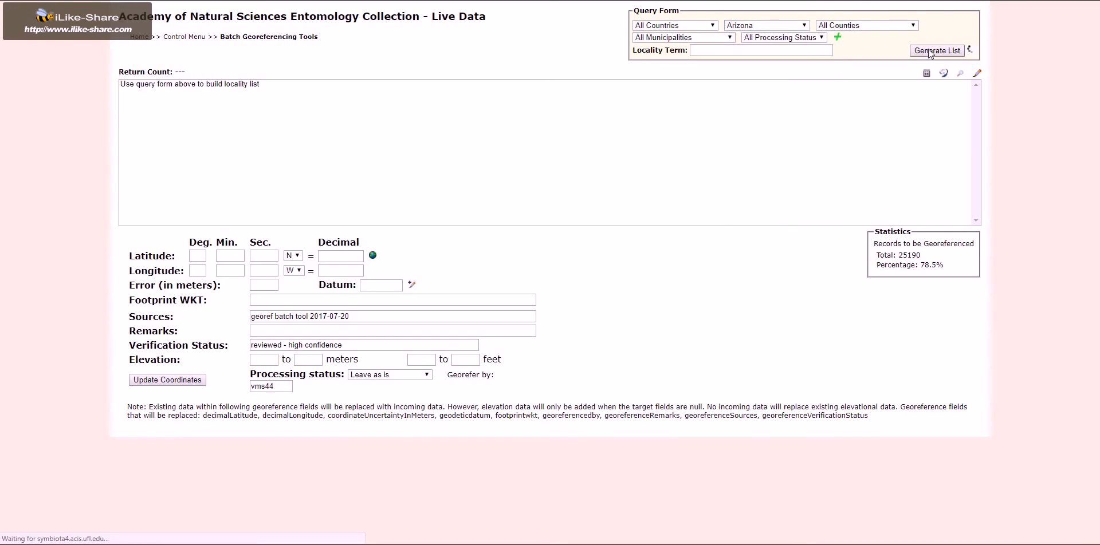
Select the Cochise localities Carr Canyon, Carr Canyon Huachua Mts and Carr Canyon Huachuca Mts together, and look them up in GEOLocate.
scroll(408, 122, down, 12)
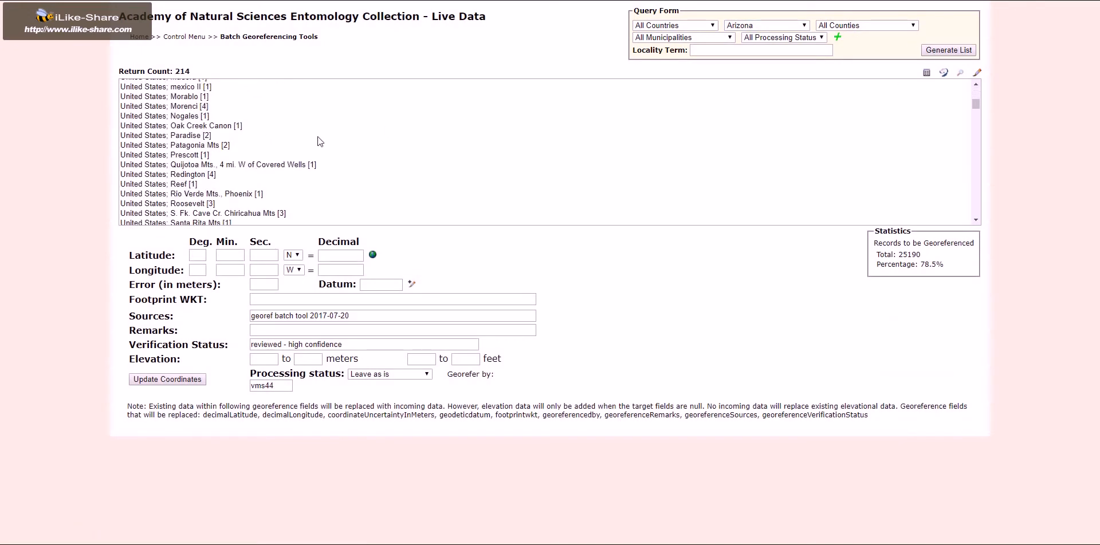
scroll(290, 167, down, 18)
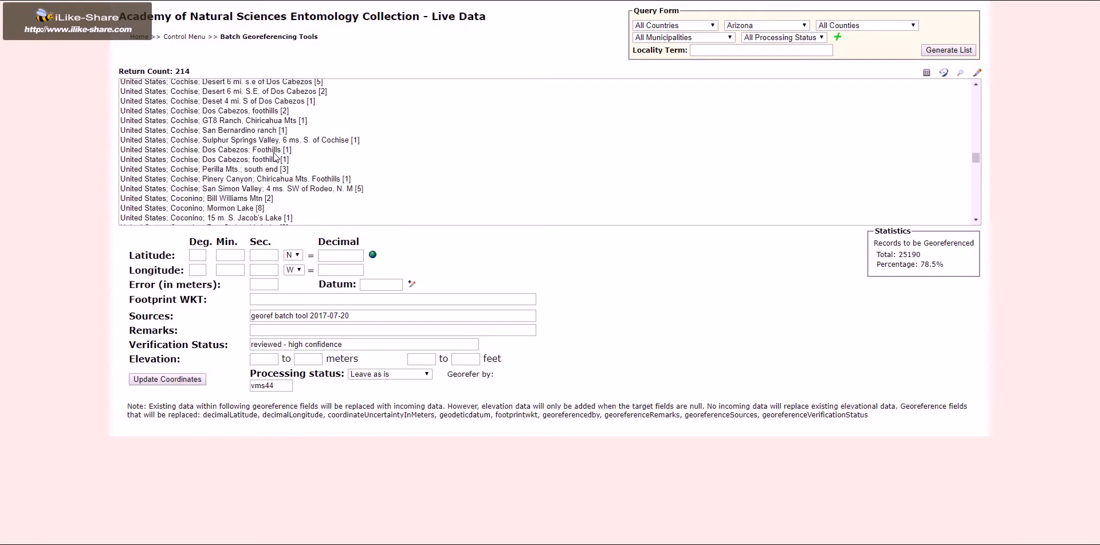
scroll(262, 161, down, 15)
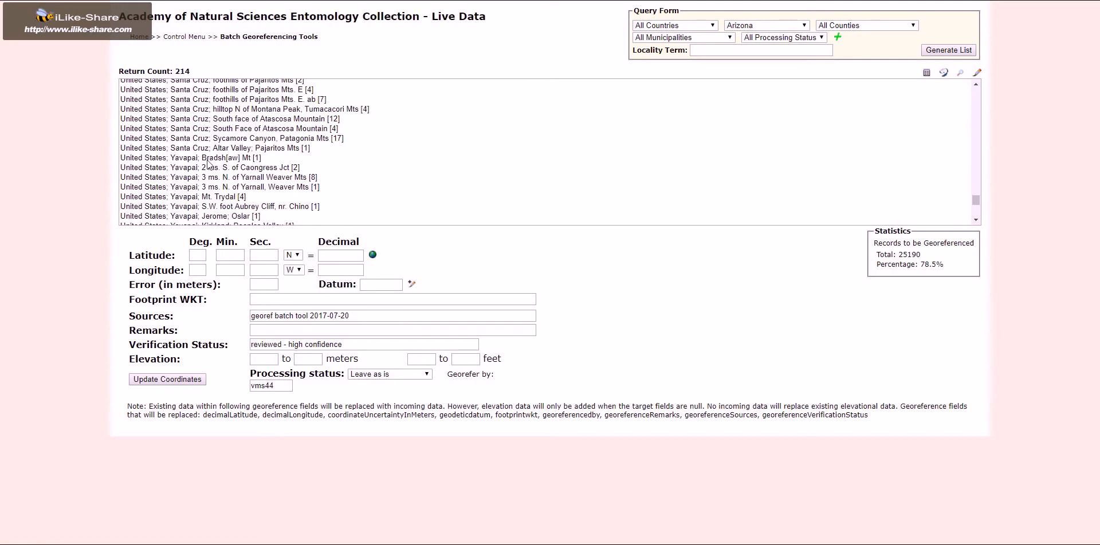
scroll(200, 161, up, 15)
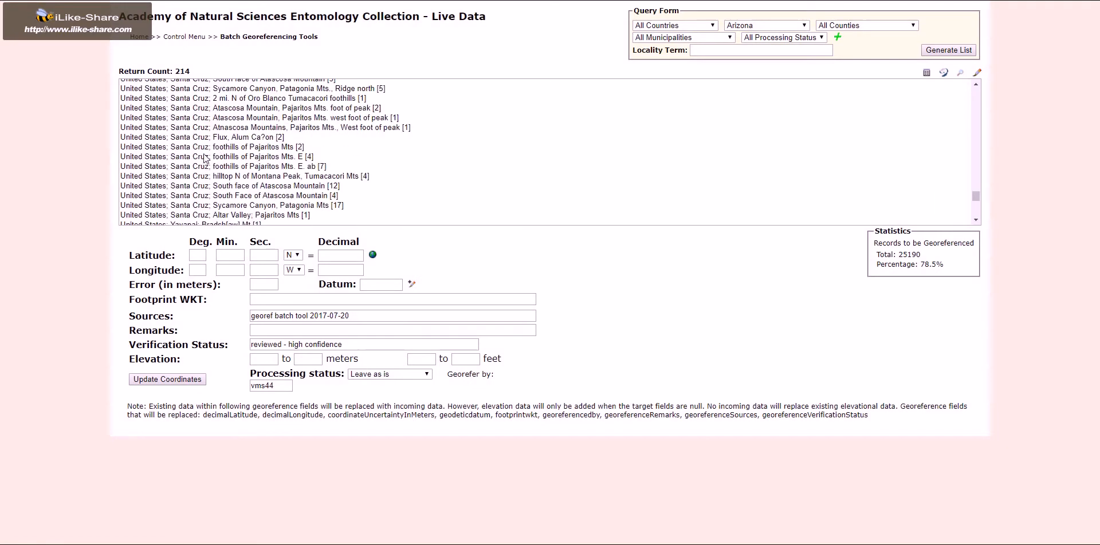
scroll(218, 153, up, 12)
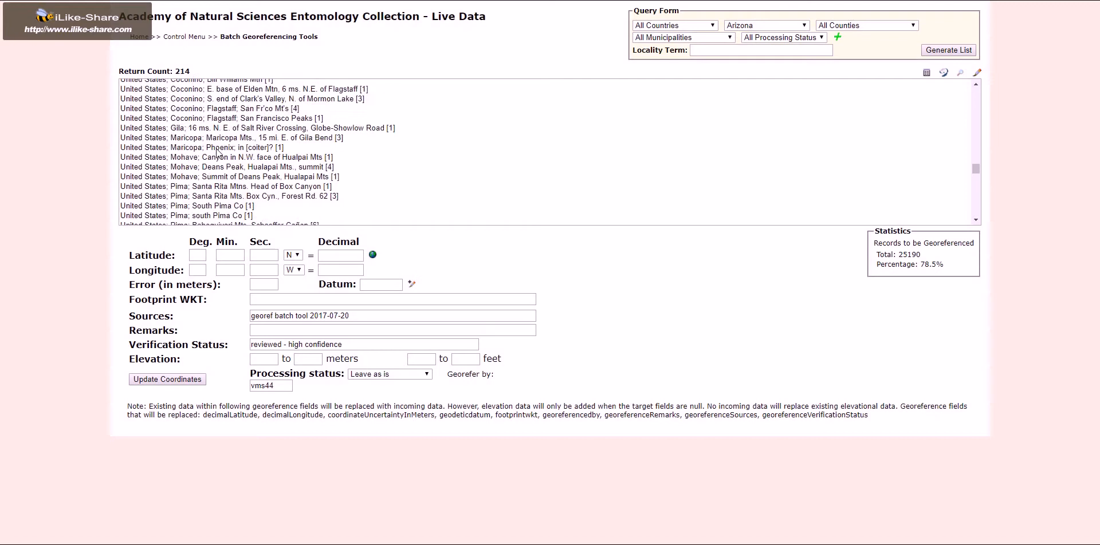
scroll(279, 159, up, 12)
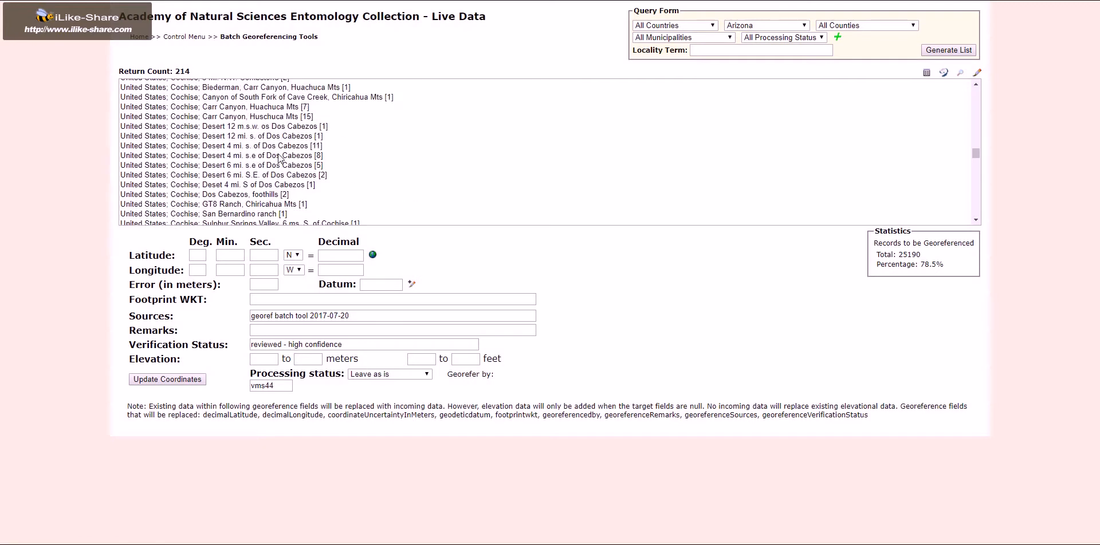
scroll(279, 159, down, 2)
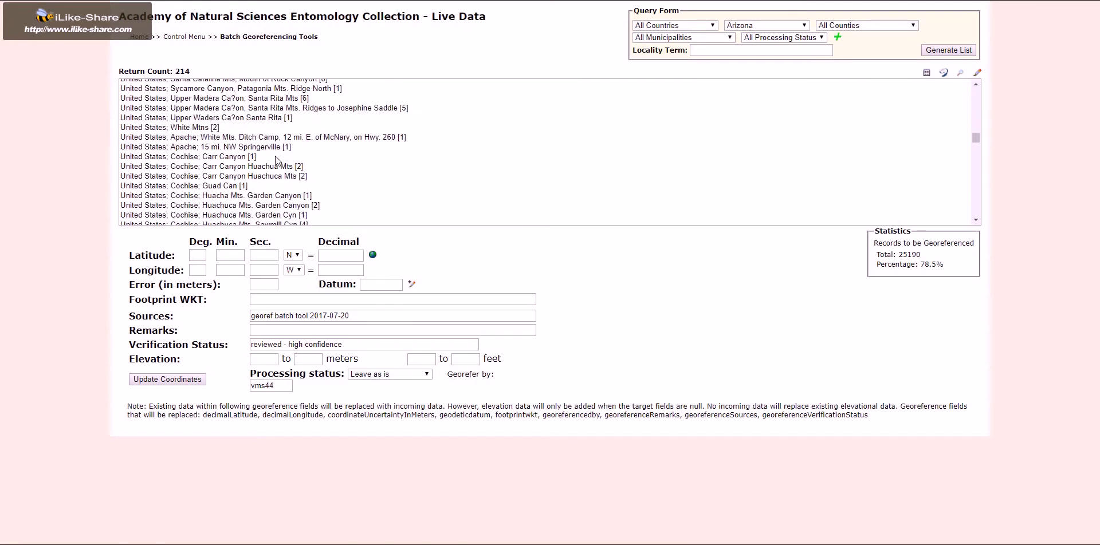
click(249, 156)
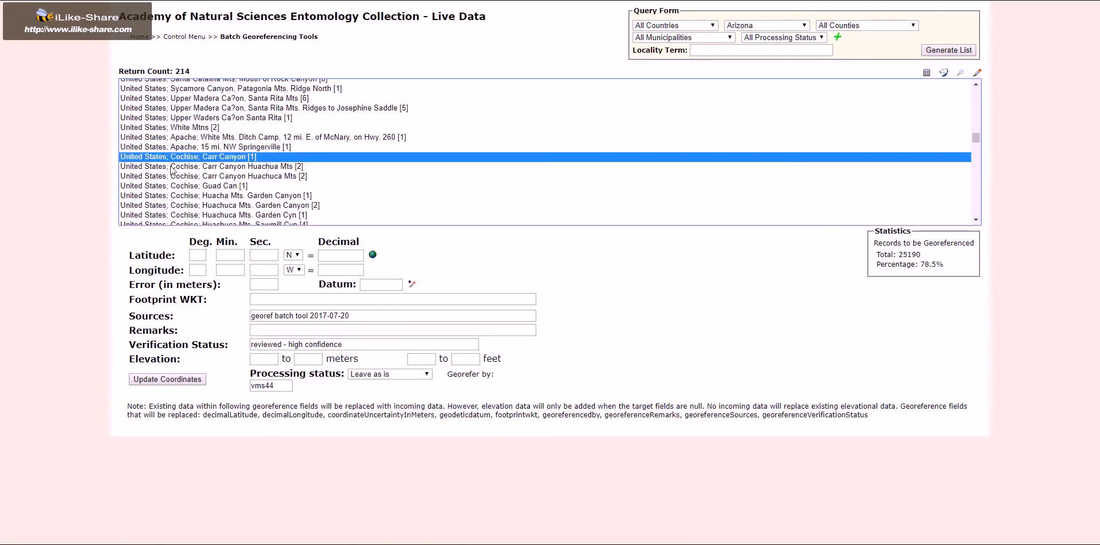
shift+click(256, 166)
shift+click(276, 179)
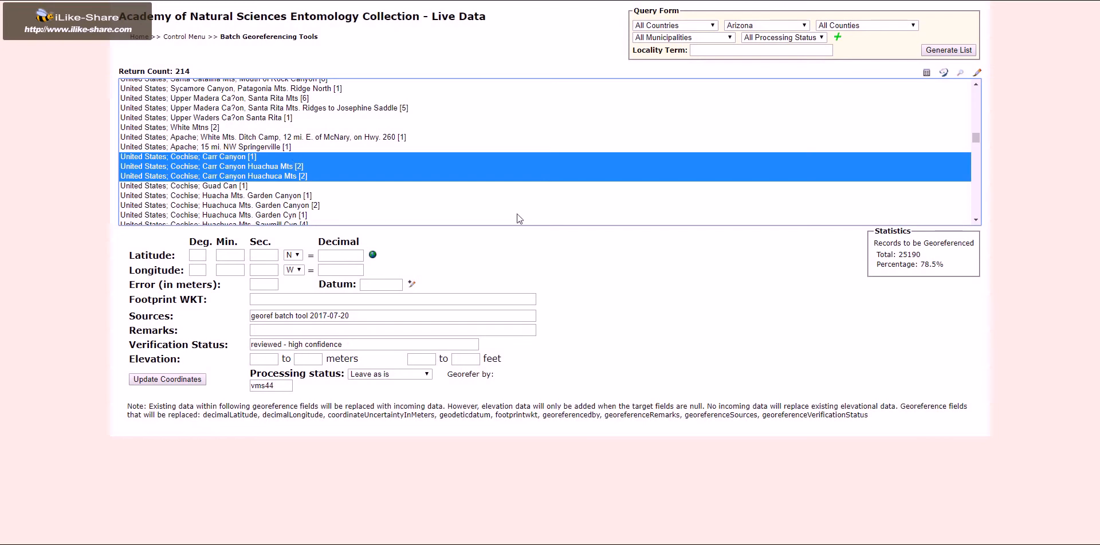
click(944, 74)
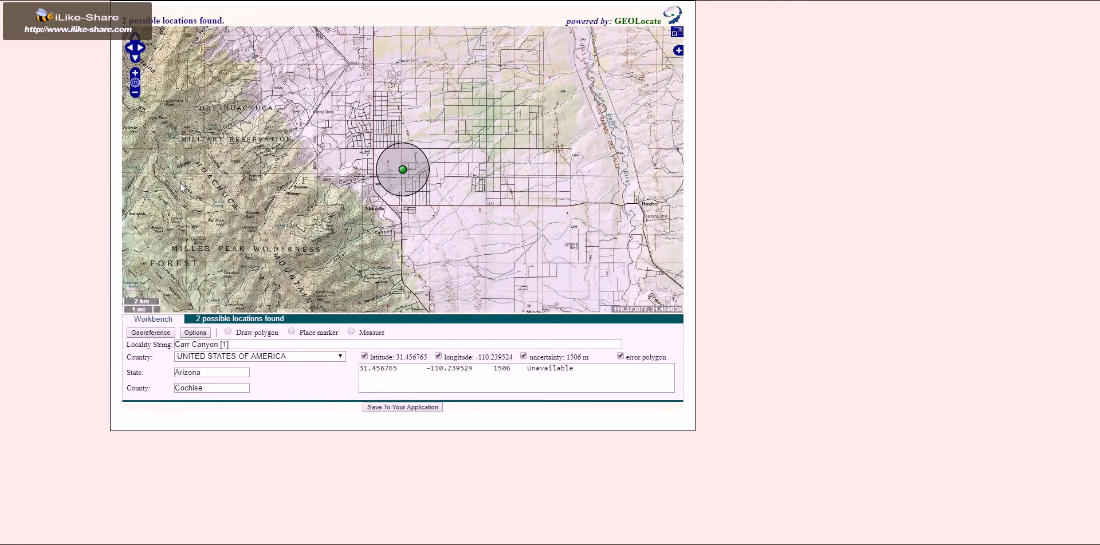
Place a new marker on Carr Canyon, west of the suggested point, at about latitude 31.4482, longitude -110.2790.
scroll(354, 184, up, 1)
scroll(354, 183, up, 1)
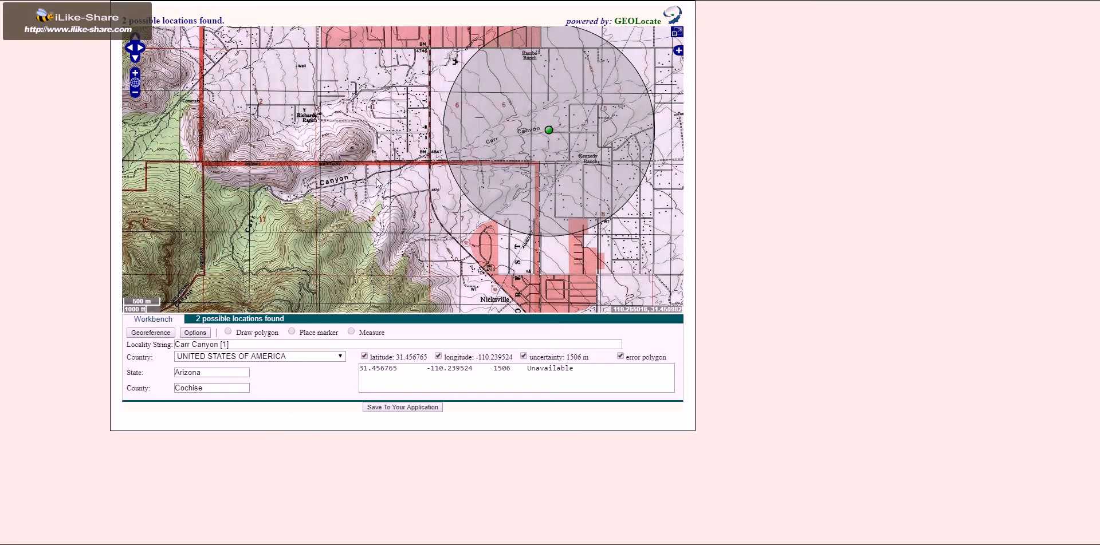
drag(243, 244, 387, 146)
drag(361, 256, 458, 140)
drag(537, 67, 327, 302)
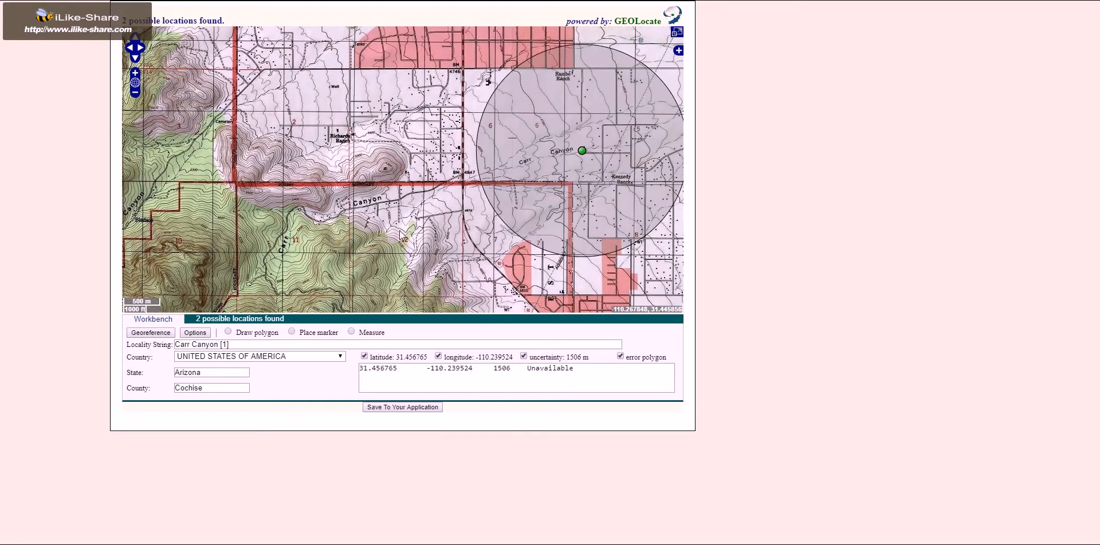
scroll(533, 166, down, 1)
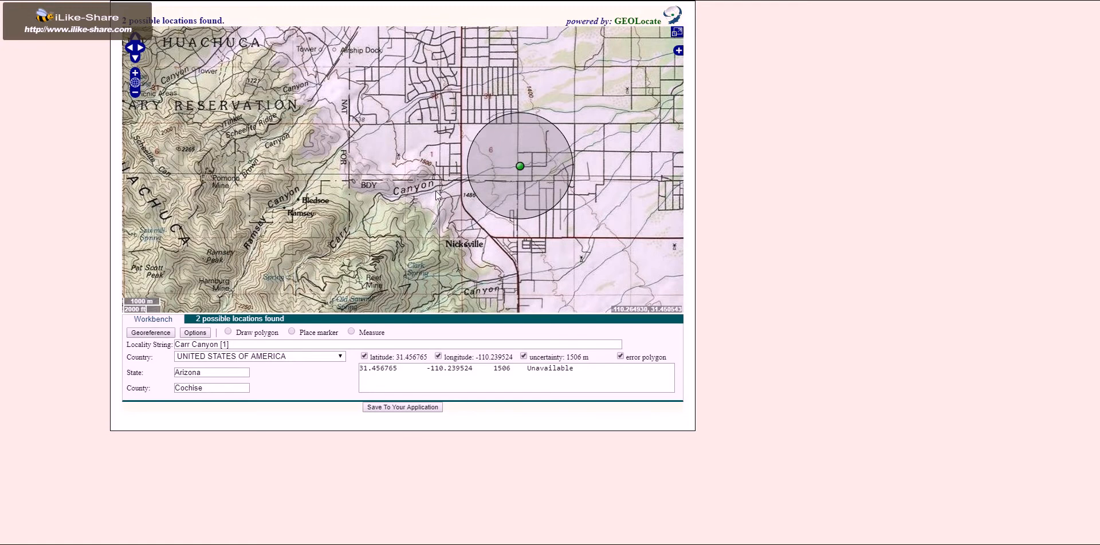
drag(384, 229, 344, 212)
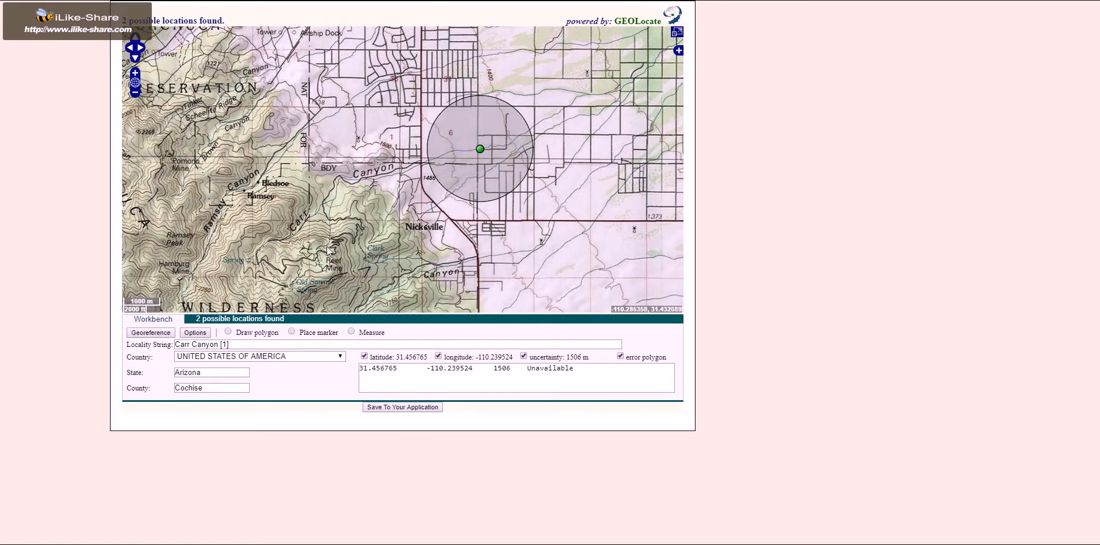
click(292, 332)
click(348, 183)
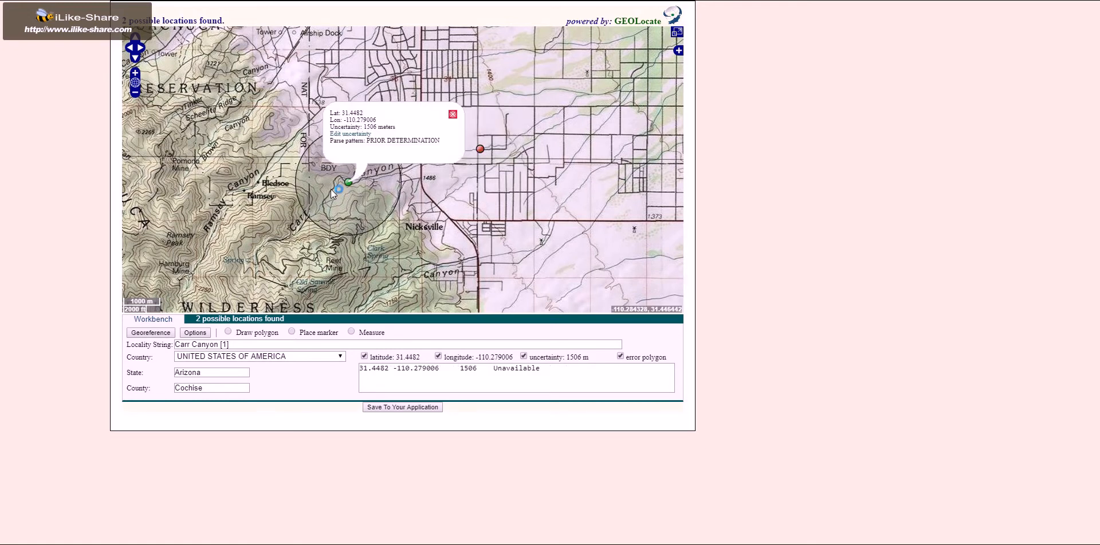
Enlarge the new marker's uncertainty radius to about 4562 m to span Carr Canyon, and save the result to the georeferencing form.
click(361, 134)
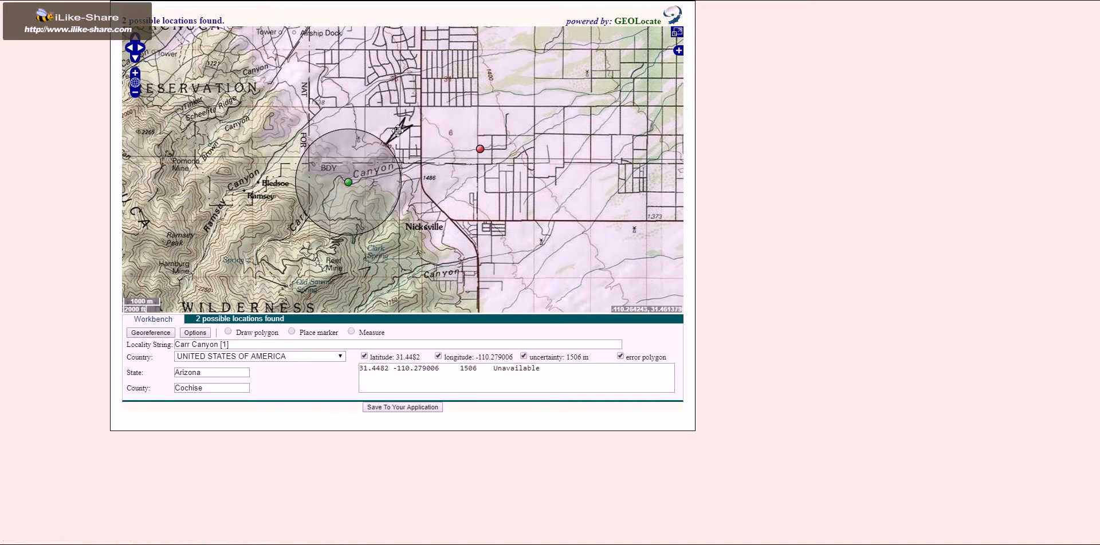
click(479, 60)
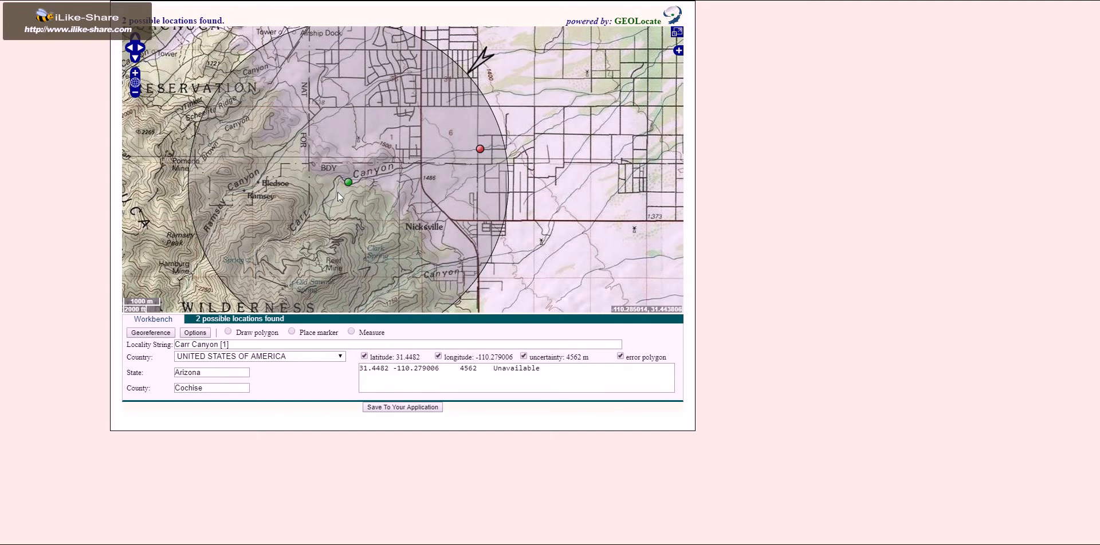
scroll(507, 154, down, 1)
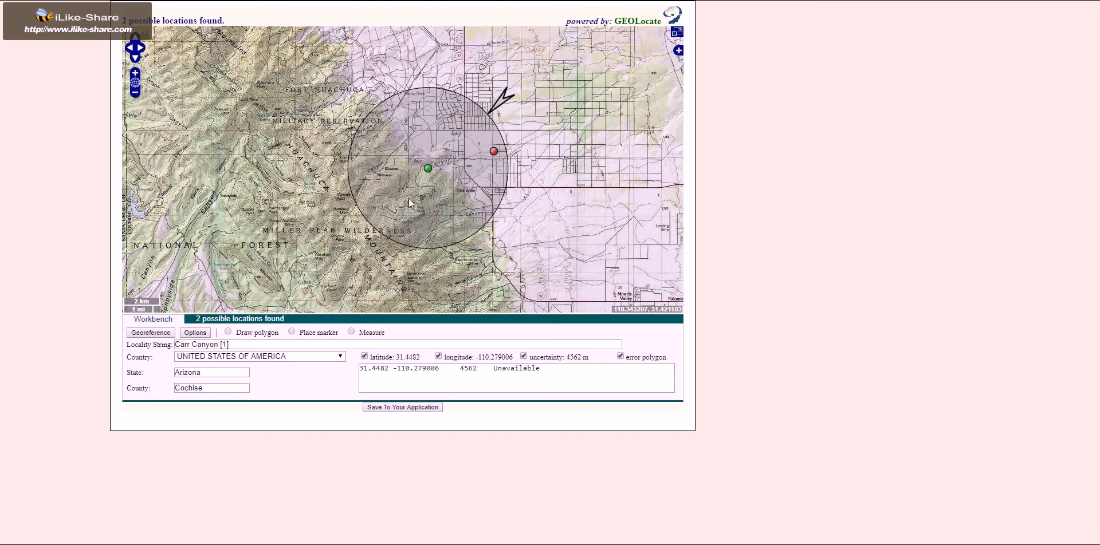
scroll(435, 188, up, 1)
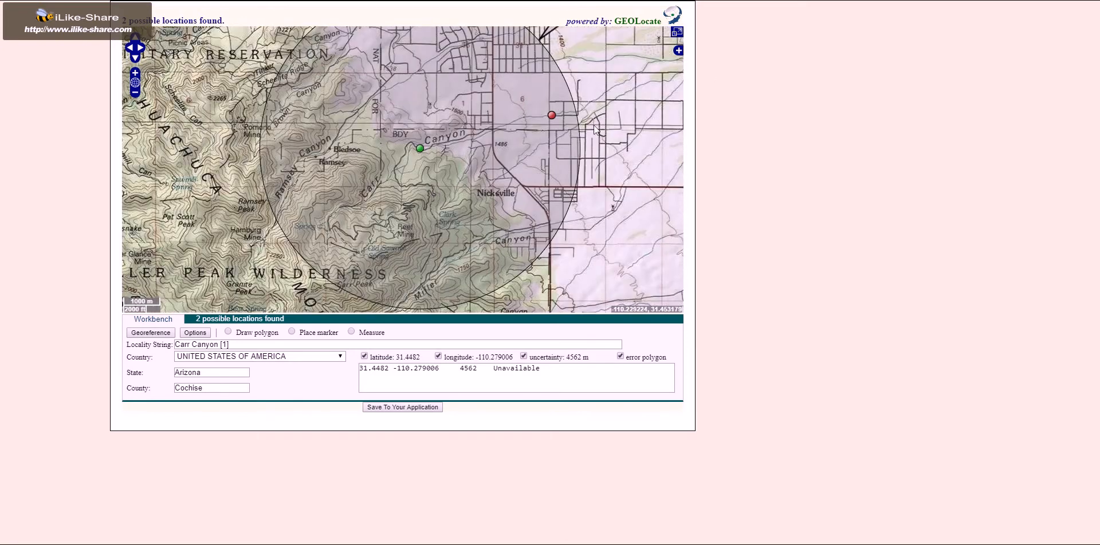
drag(594, 125, 574, 183)
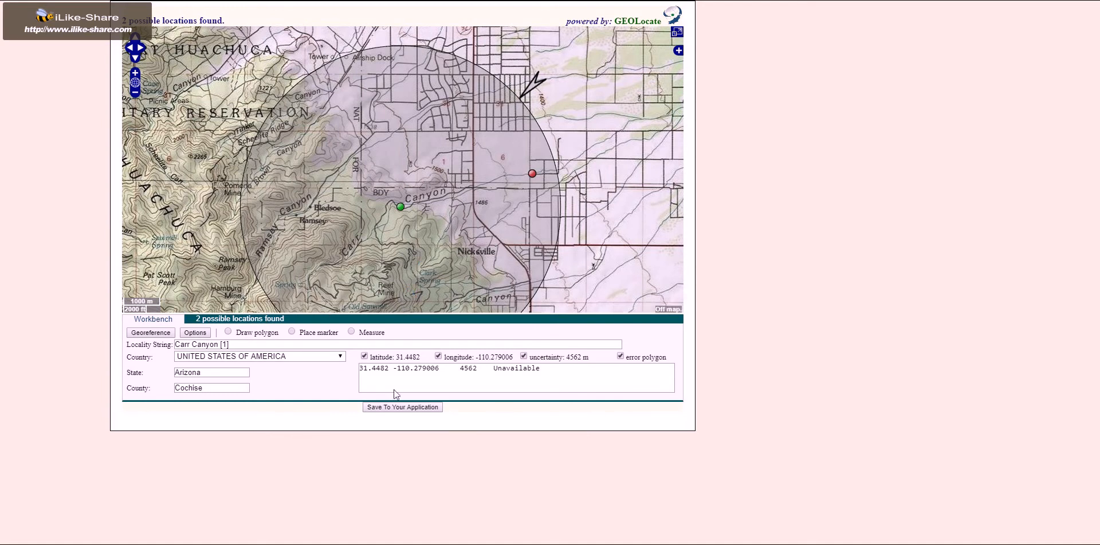
click(392, 408)
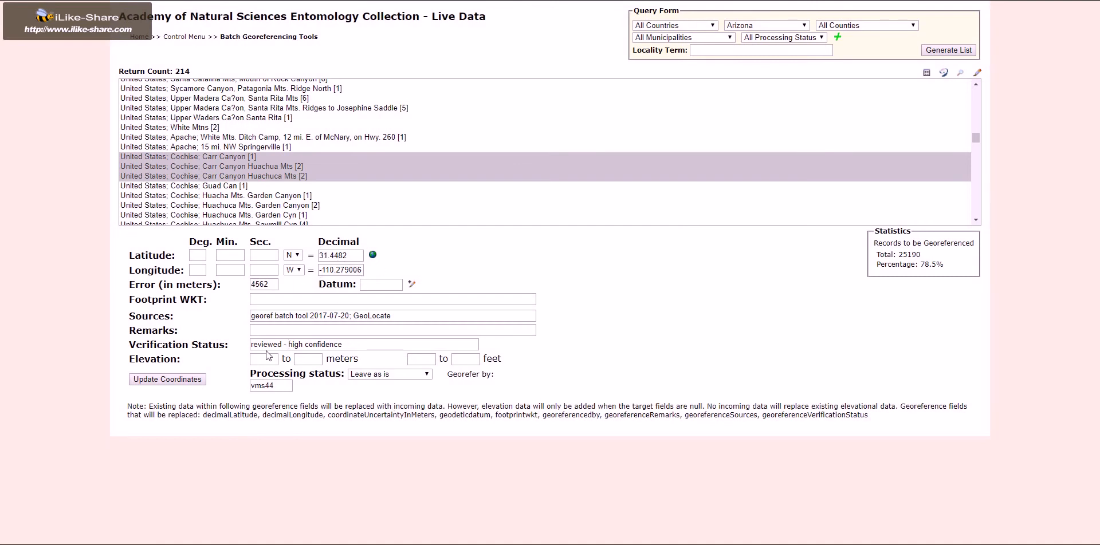
Enter the georeference remark "Moved original point to reflect all of Carr Canyon." and update the coordinates of the selected records.
click(313, 330)
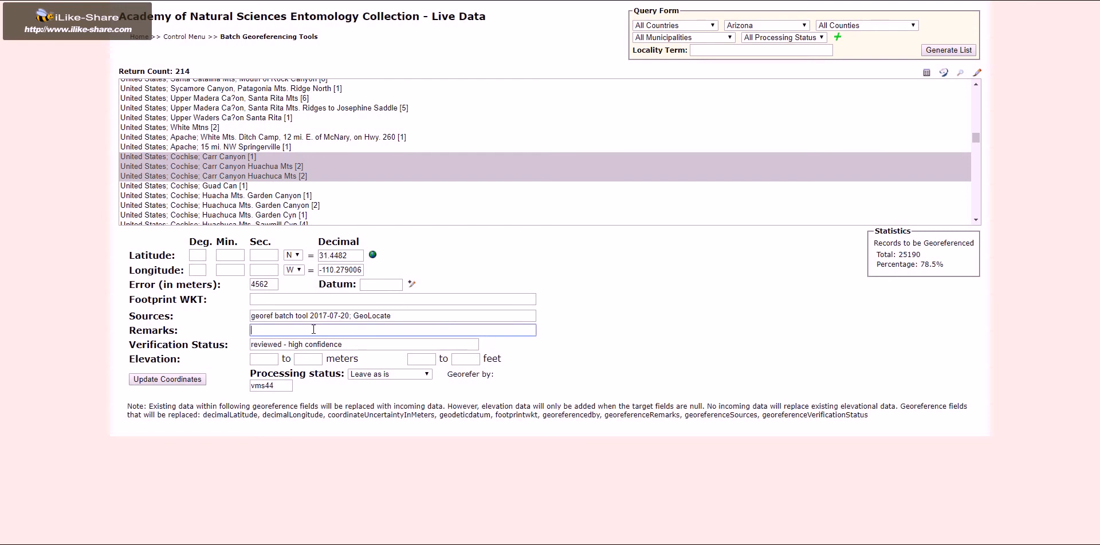
text(Moved original point to reflect all of Carr Canyon.)
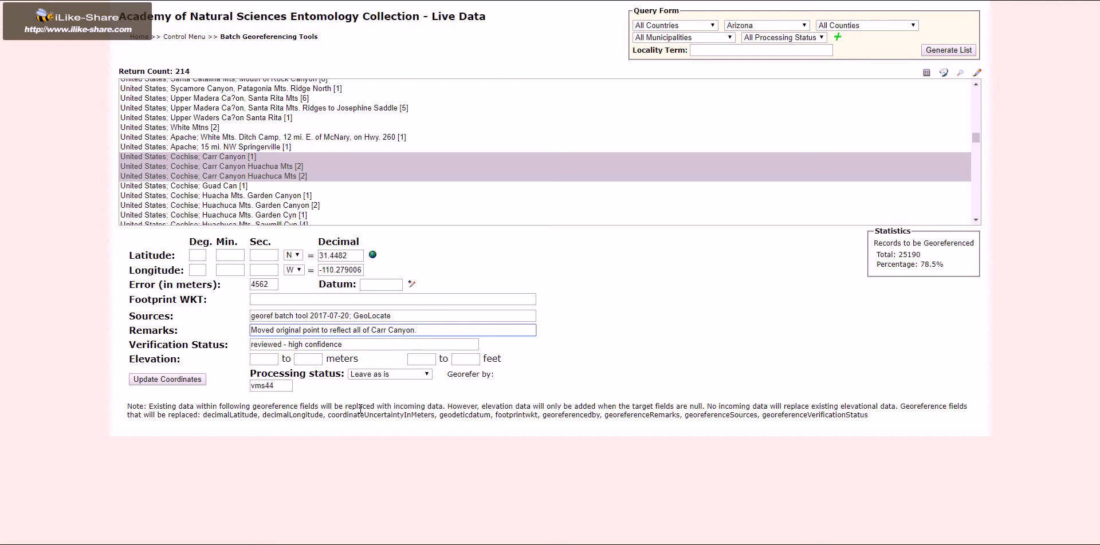
click(193, 383)
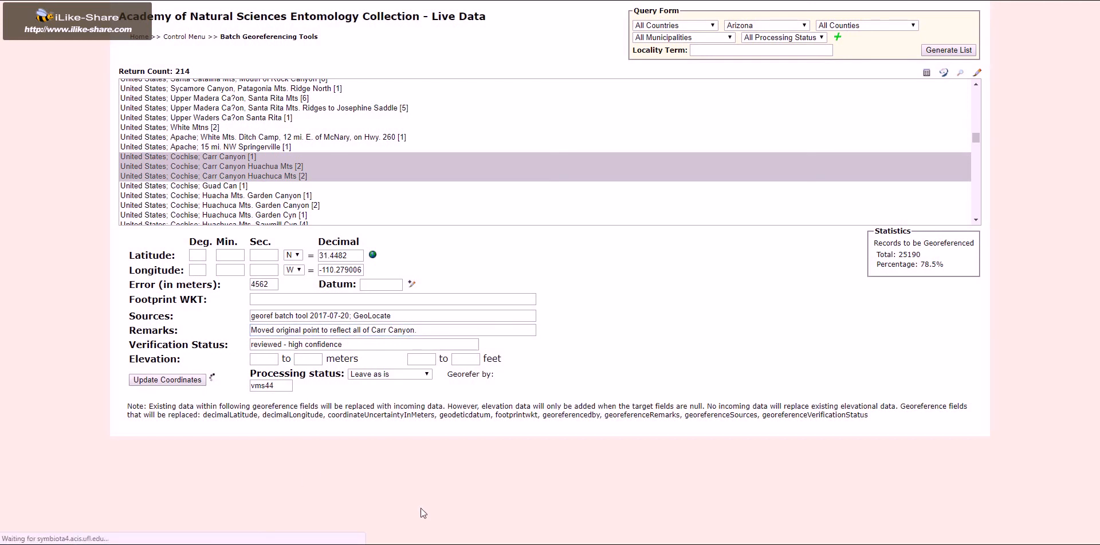